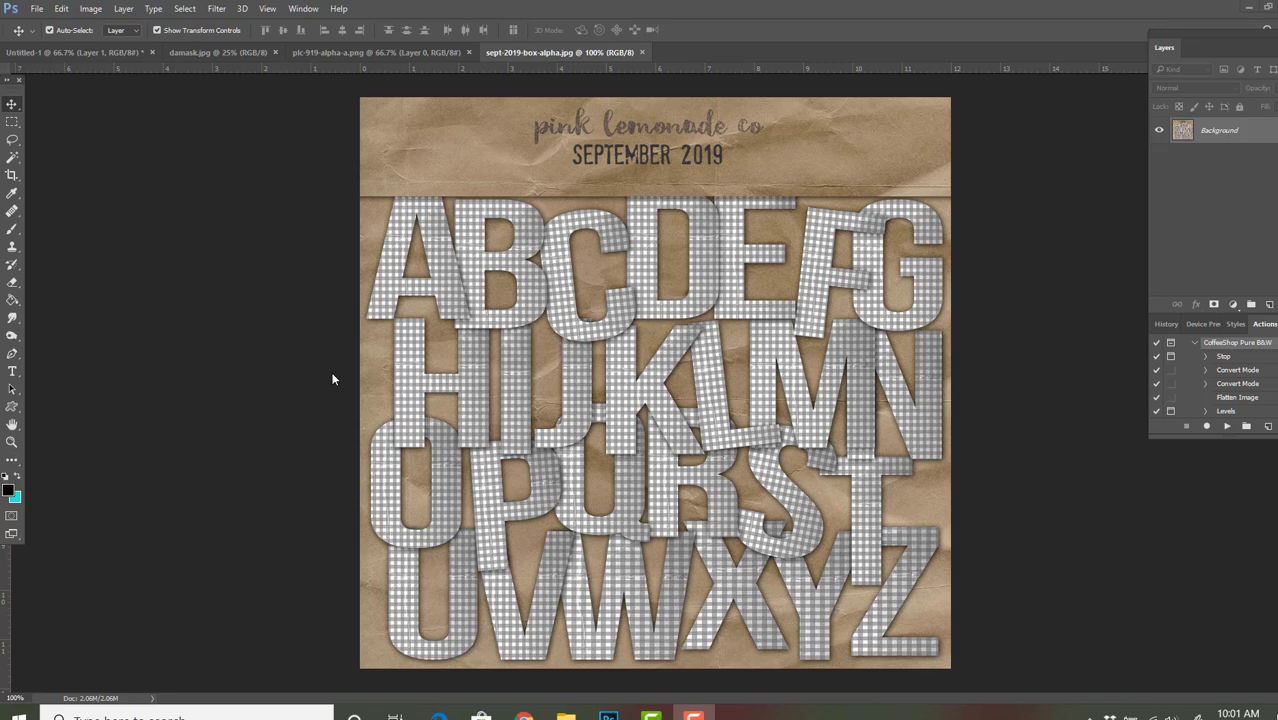
# Bring up plc-919-alpha-a.png and arrange the four open documents in a 4-up layout
pyautogui.click(308, 55)
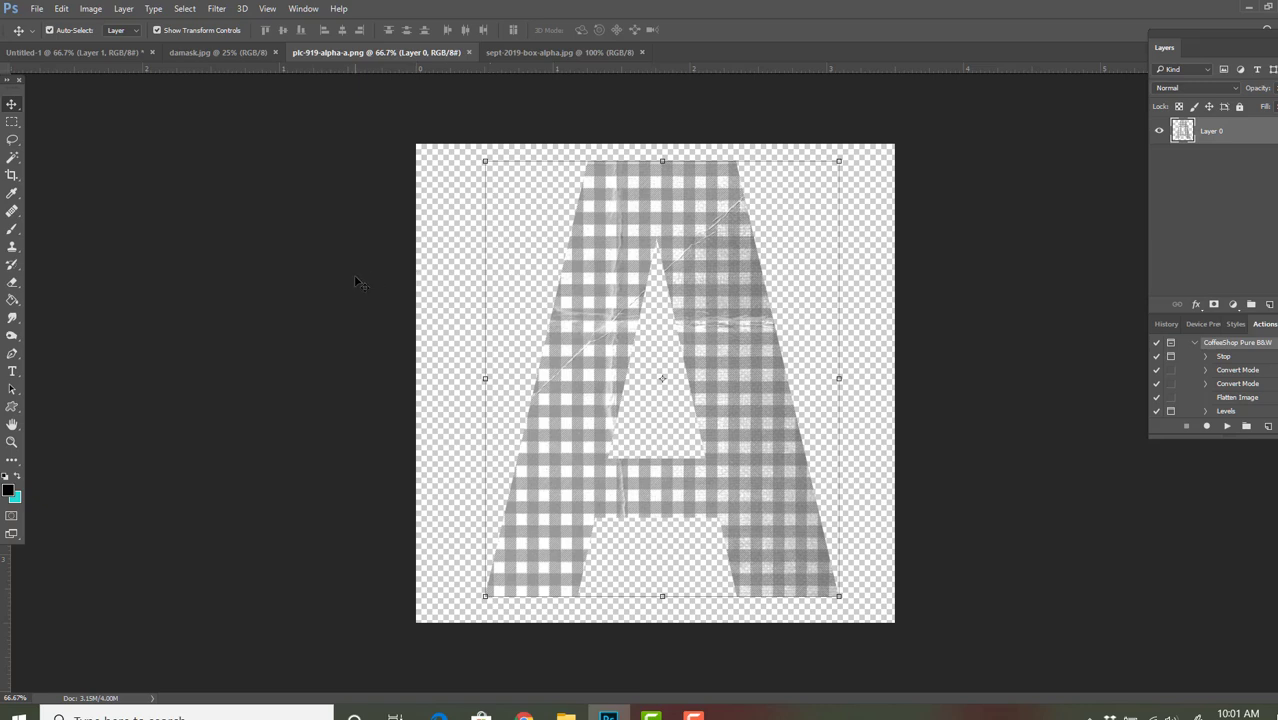
pyautogui.click(227, 51)
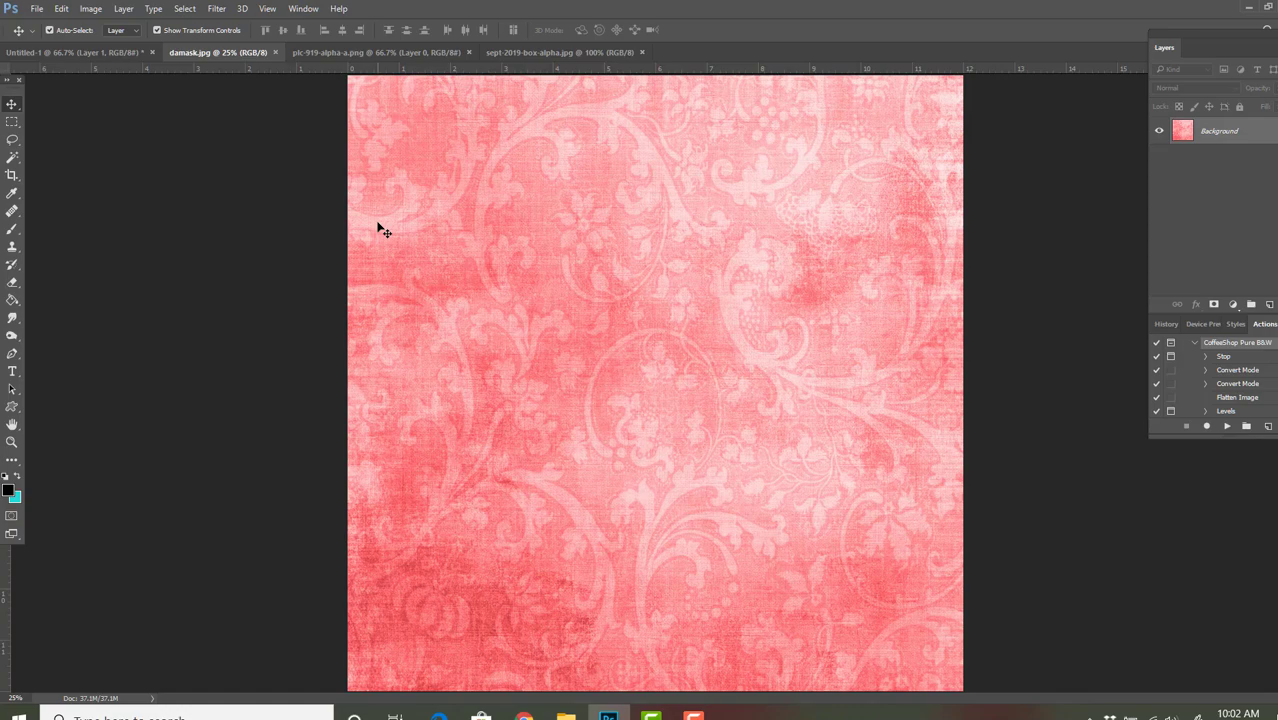
pyautogui.click(322, 55)
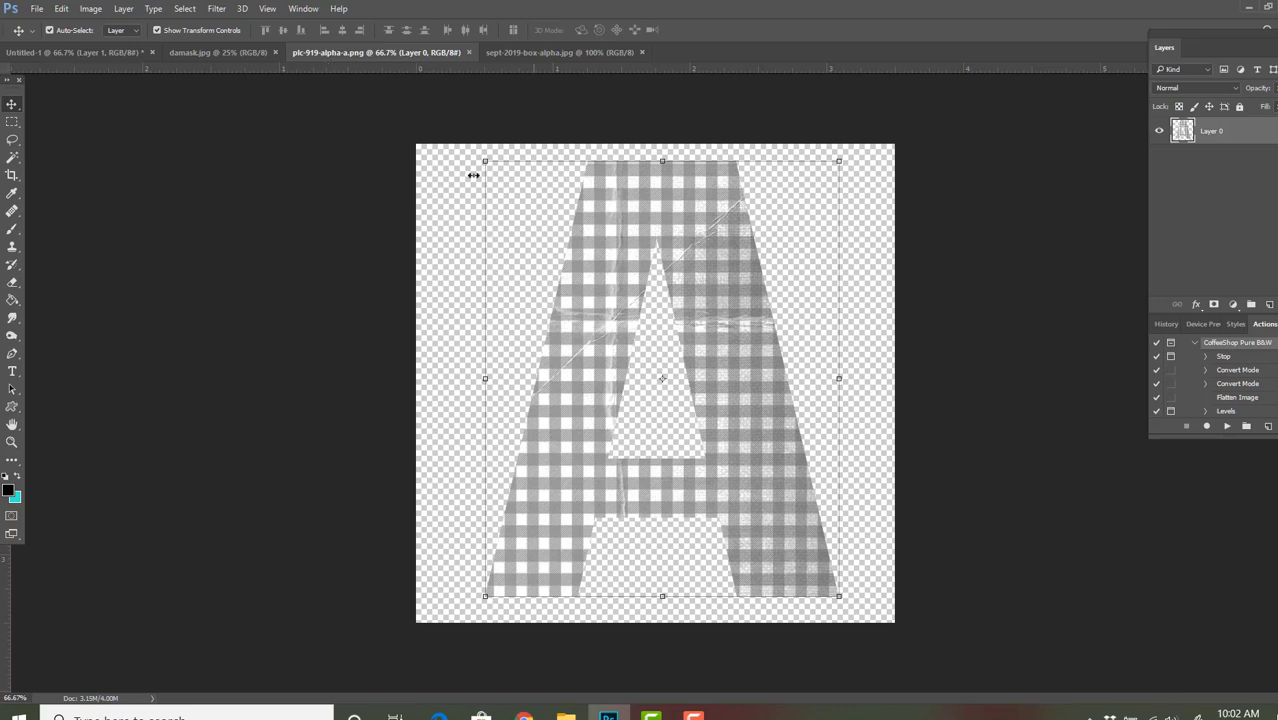
pyautogui.click(304, 14)
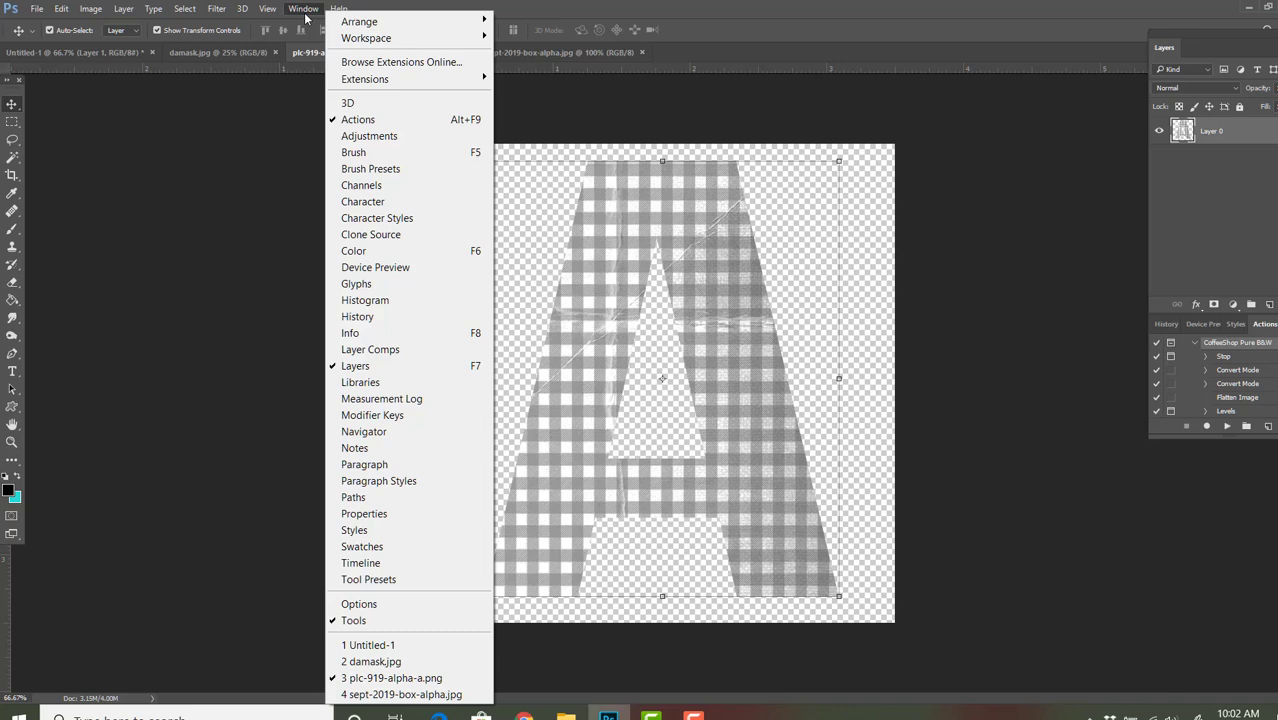
pyautogui.moveTo(360, 22)
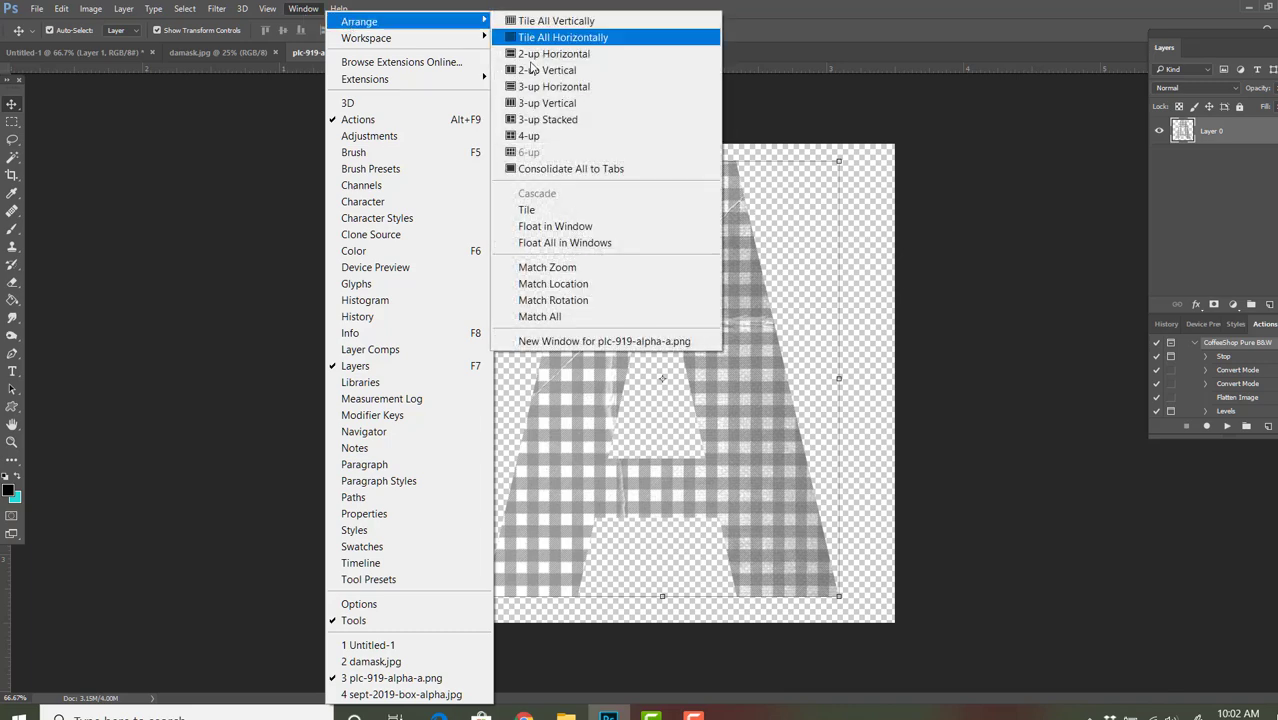
pyautogui.click(545, 137)
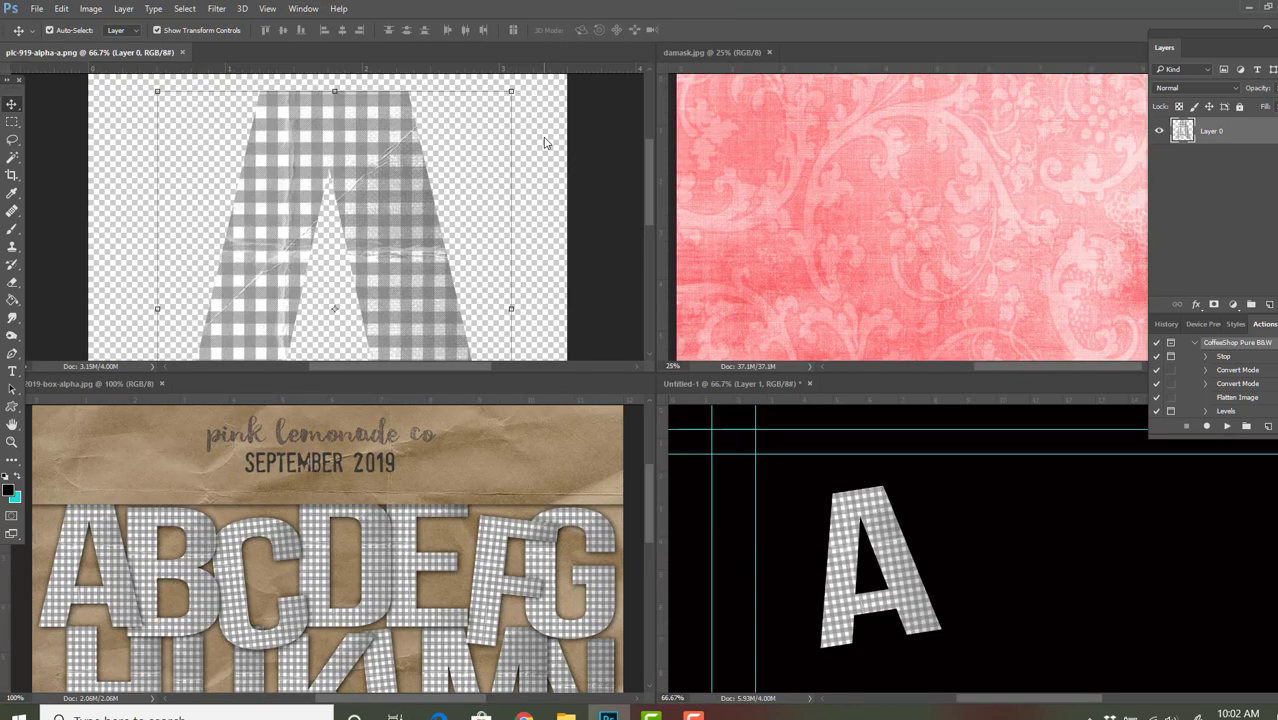
# Copy the damask paper into plc-919-alpha-a.png above the letter layer, and consolidate all documents back to tabs
pyautogui.click(785, 181)
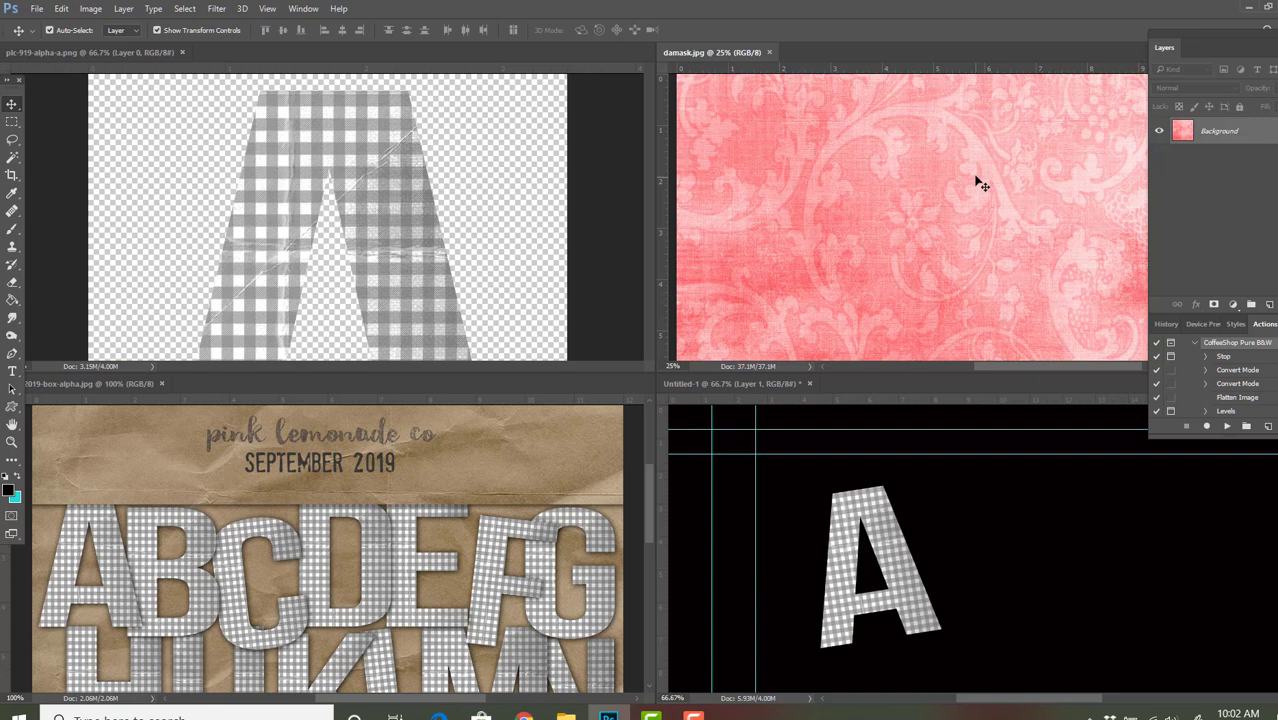
pyautogui.moveTo(979, 177); pyautogui.dragTo(397, 232)
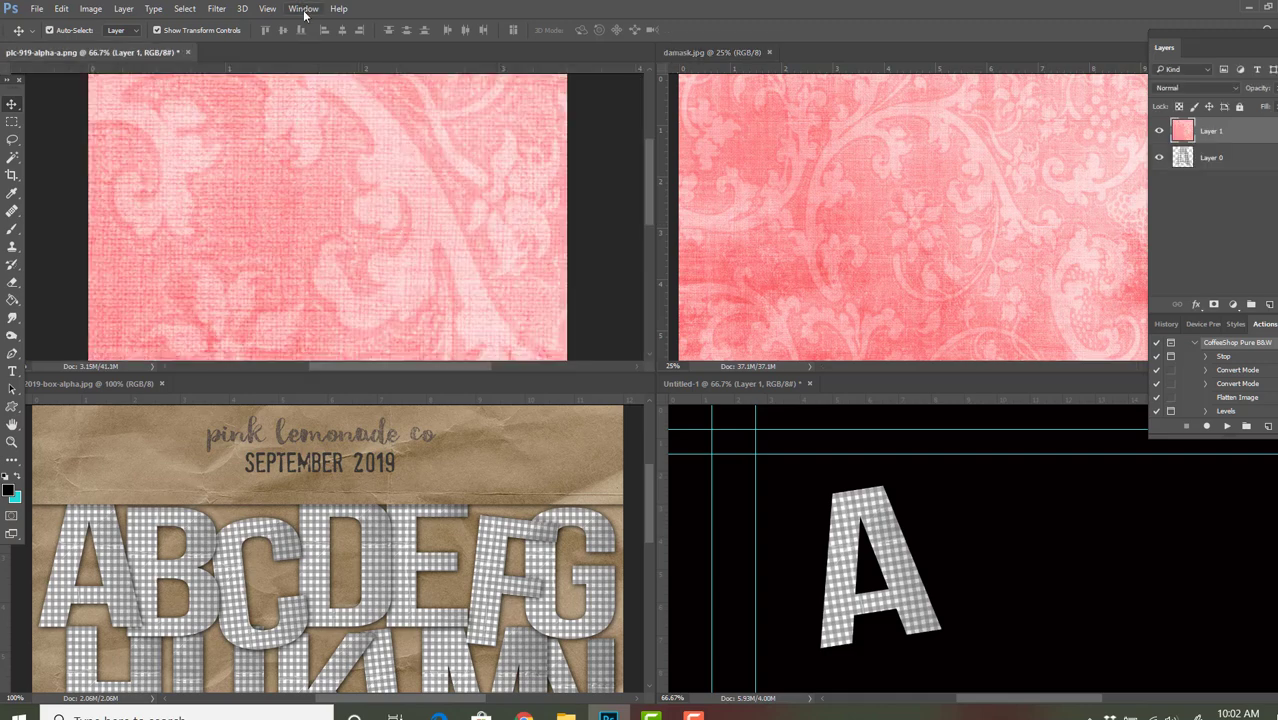
pyautogui.click(304, 10)
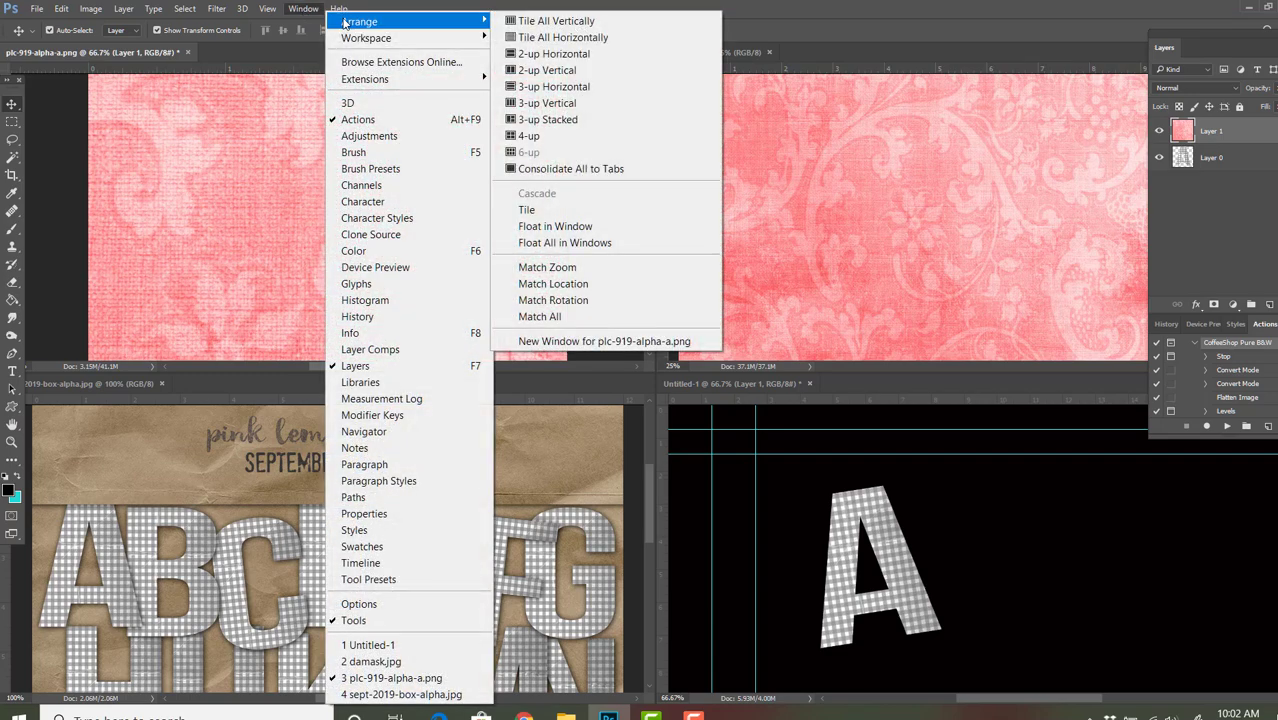
pyautogui.click(548, 170)
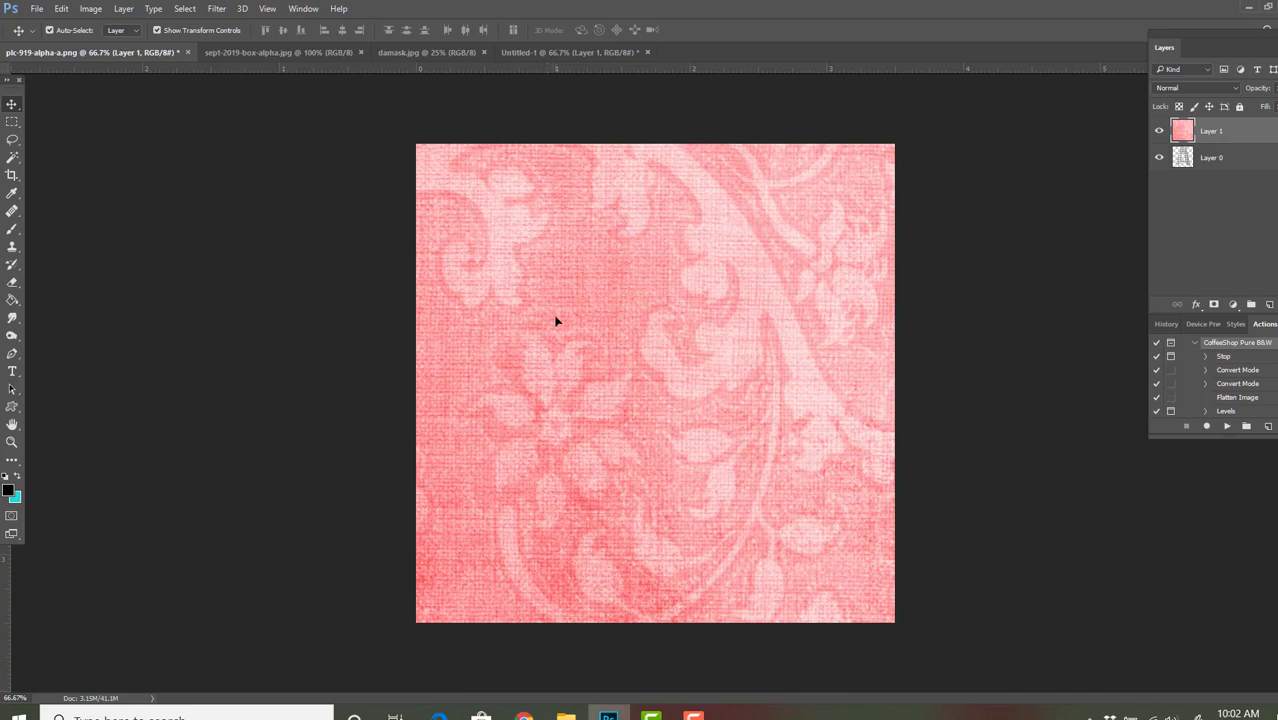
# Toggle the damask layer's visibility to check the letter beneath it, leaving the damask layer visible and selected
pyautogui.click(1185, 159)
pyautogui.click(1155, 135)
pyautogui.click(1159, 131)
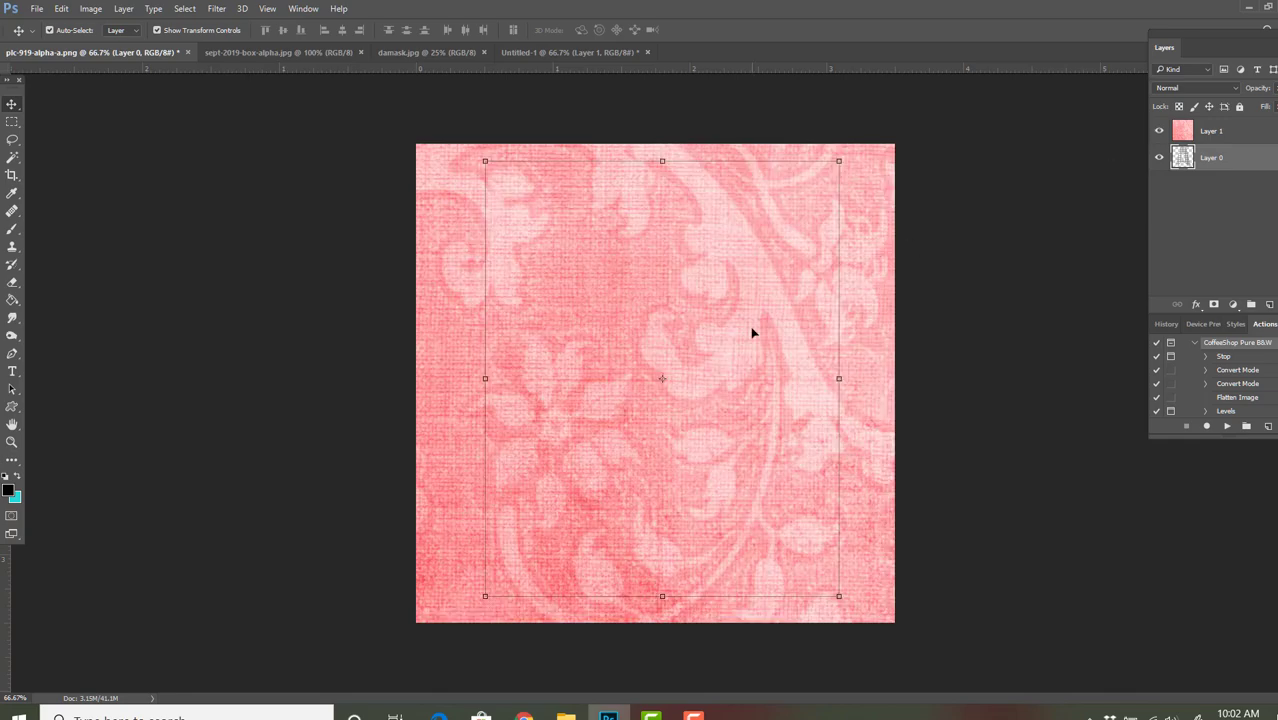
pyautogui.click(666, 246)
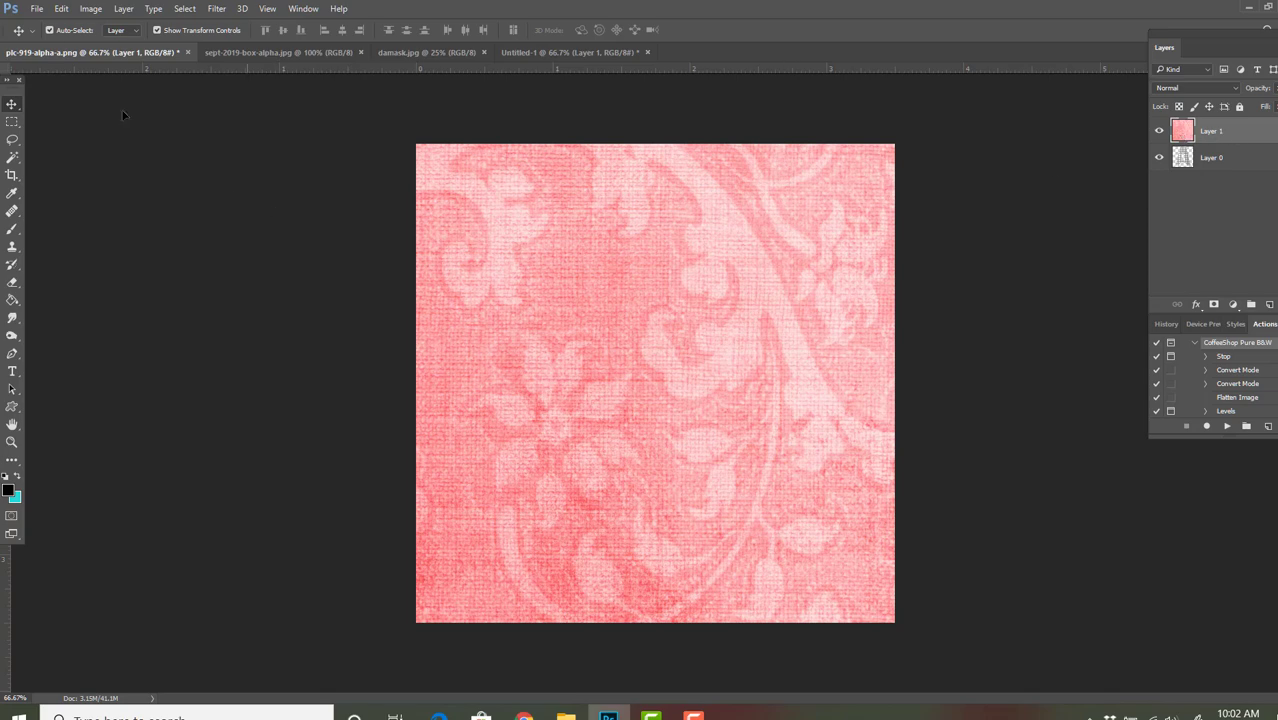
# Scale the damask layer proportionally to about 30.5% with Free Transform and centre it so it covers the whole canvas
pyautogui.click(60, 10)
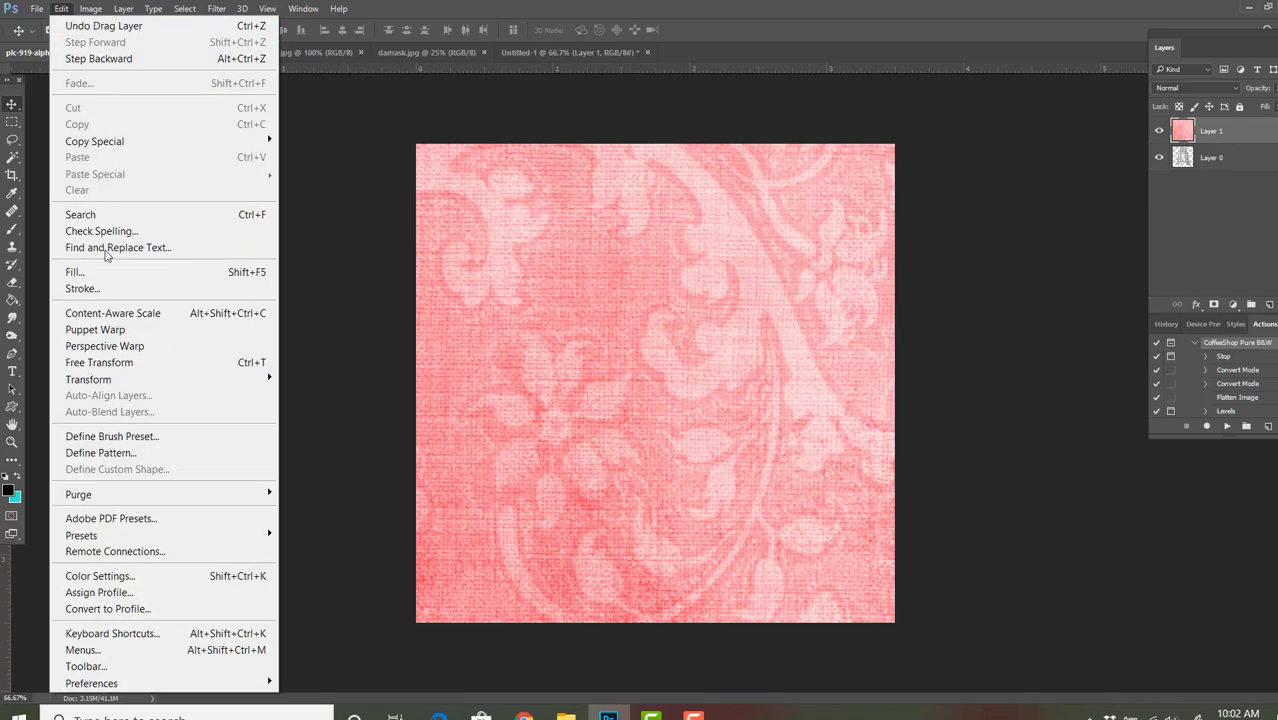
pyautogui.click(138, 362)
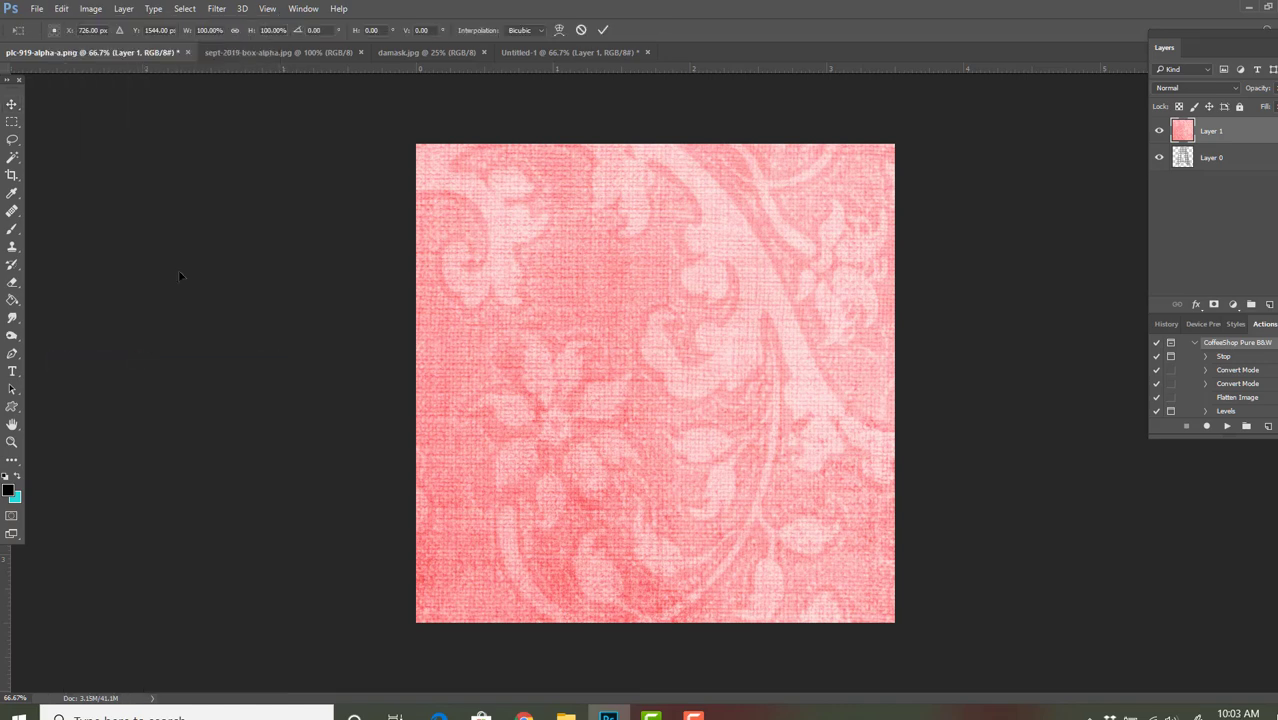
pyautogui.click(236, 31)
pyautogui.click(198, 31)
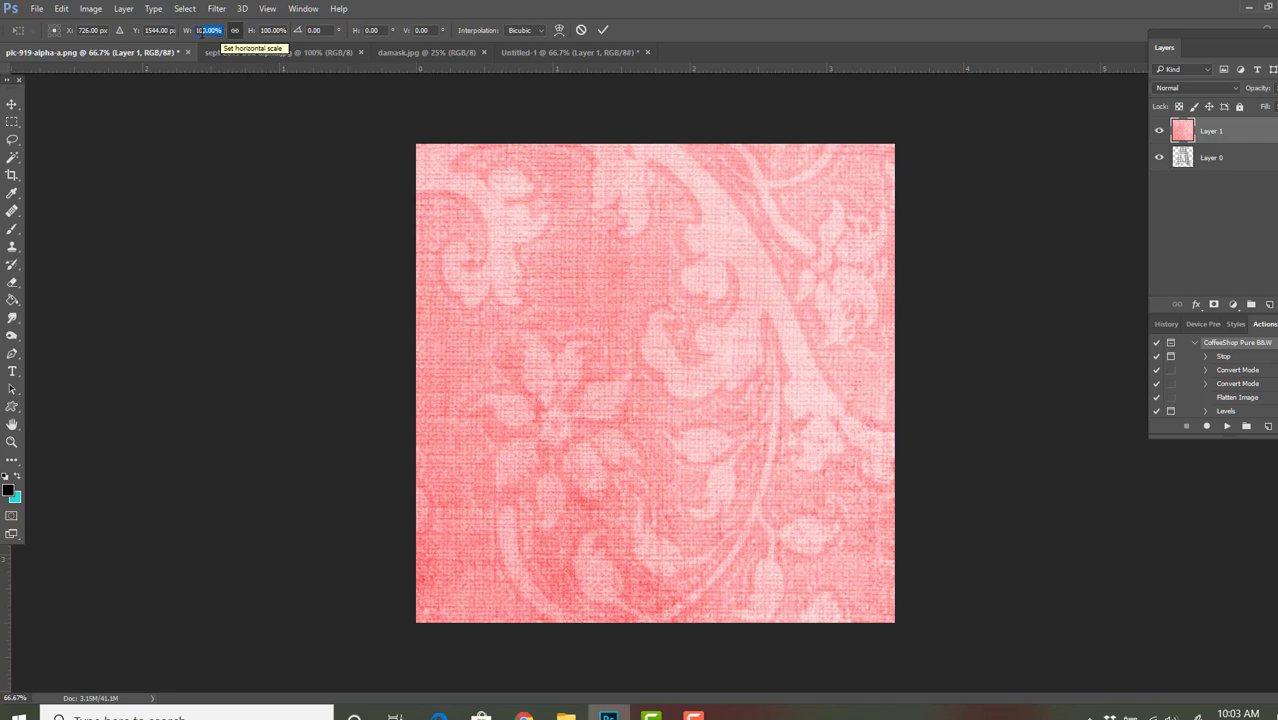
pyautogui.write('50')
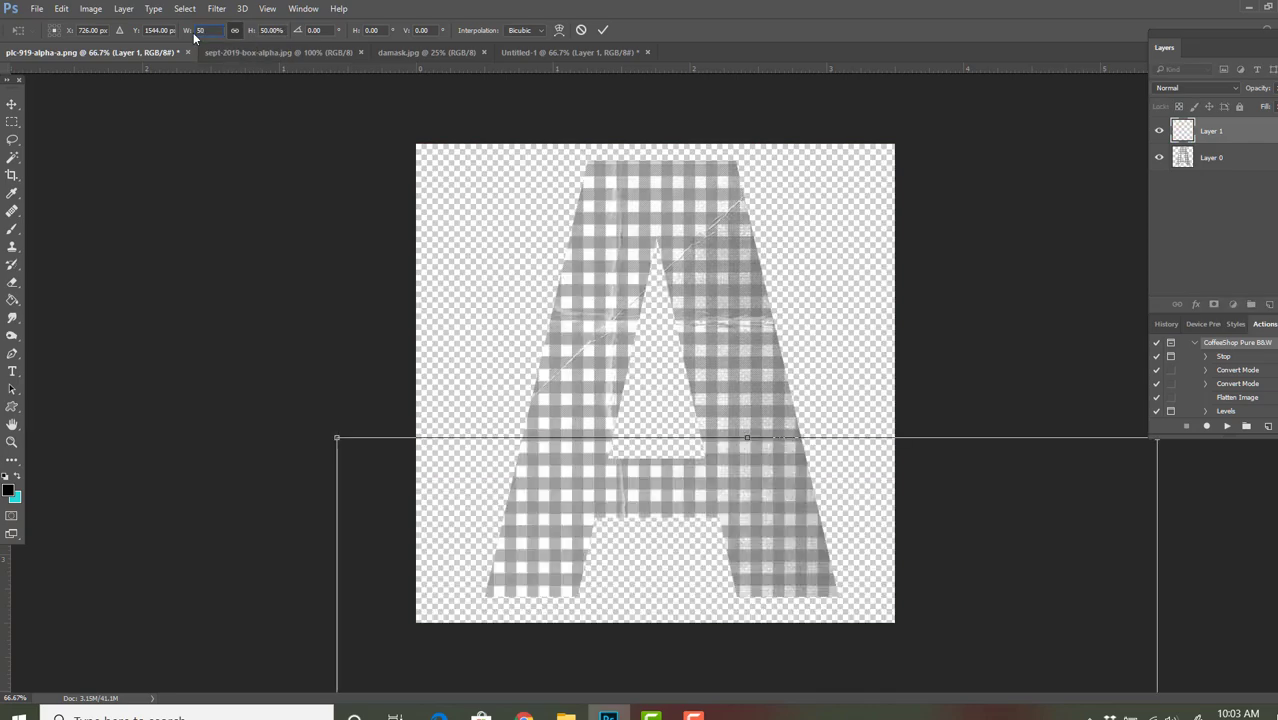
pyautogui.moveTo(416, 420); pyautogui.dragTo(372, 164)
pyautogui.moveTo(285, 135); pyautogui.dragTo(448, 150)
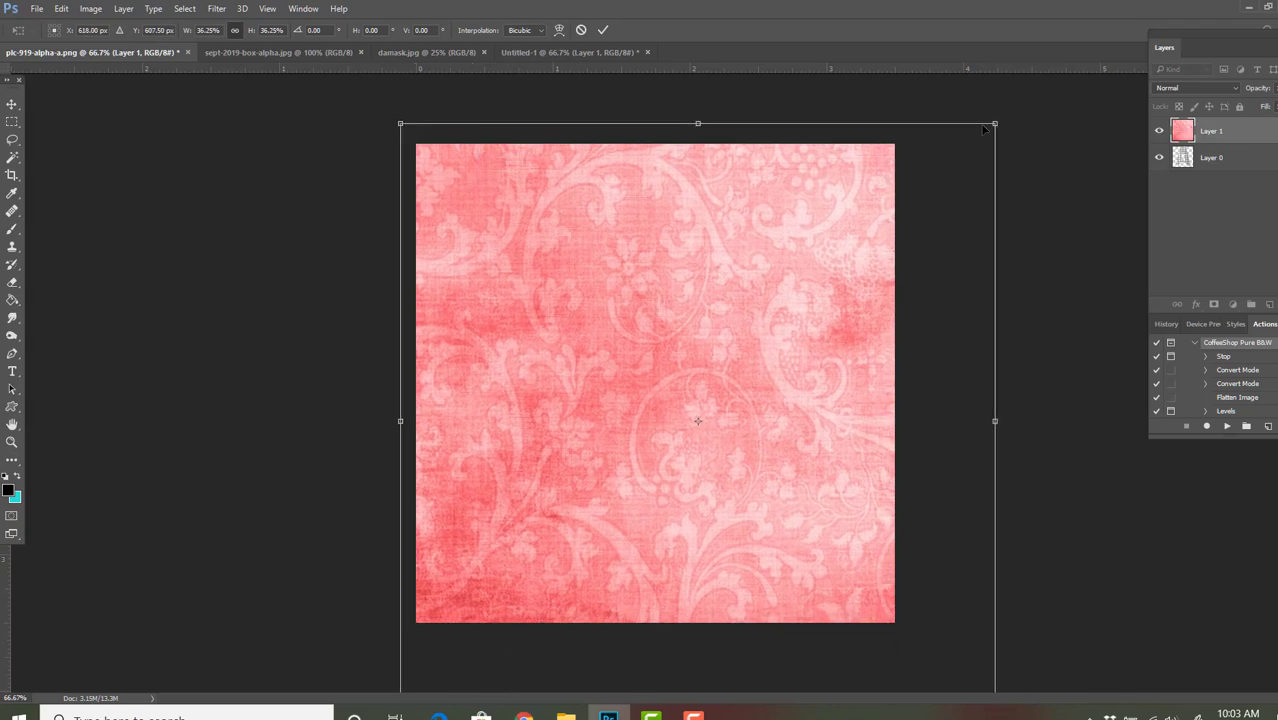
pyautogui.moveTo(994, 124); pyautogui.dragTo(824, 190)
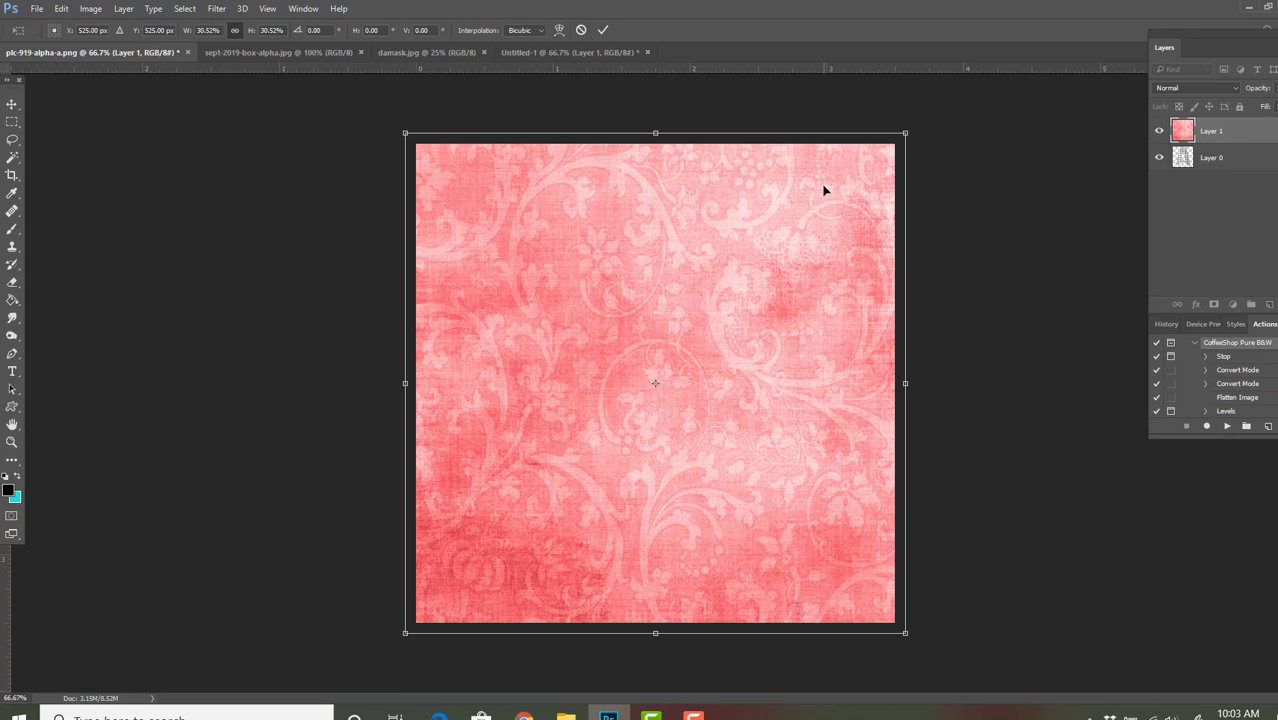
pyautogui.click(601, 31)
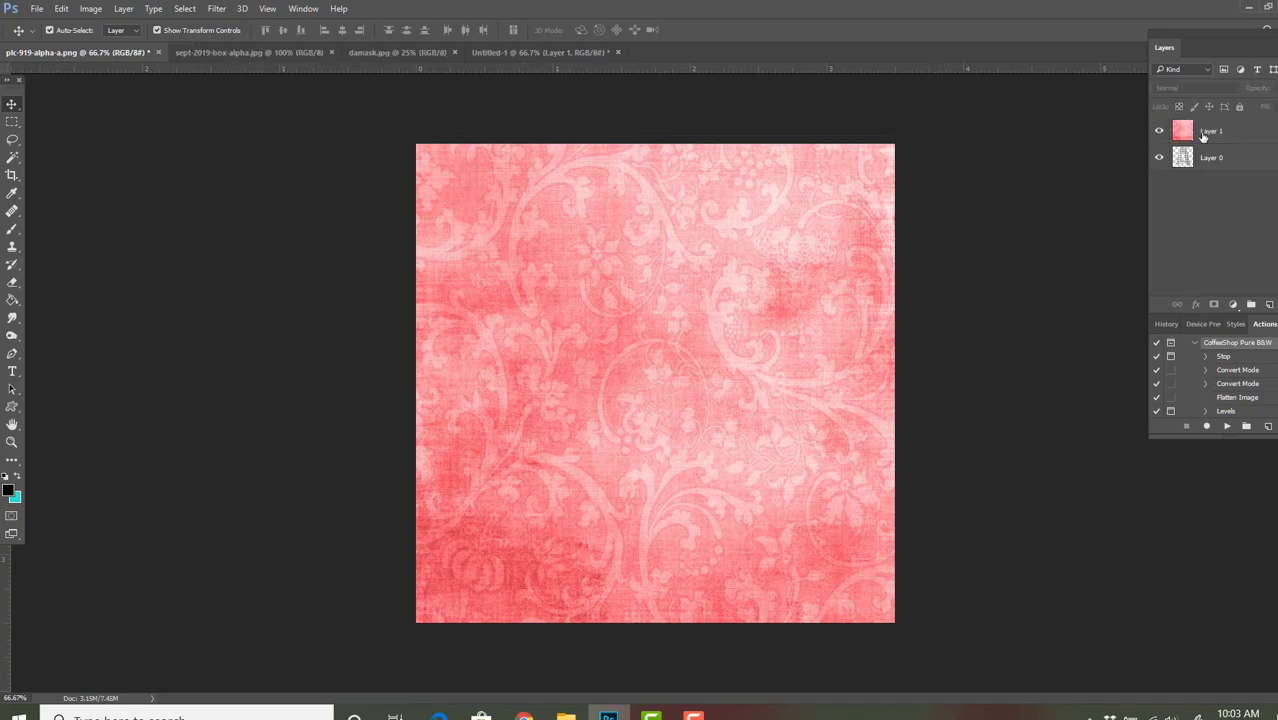
# Create a clipping mask that clips the damask layer to the letter A layer below it
pyautogui.moveTo(1209, 33); pyautogui.dragTo(1159, 81)
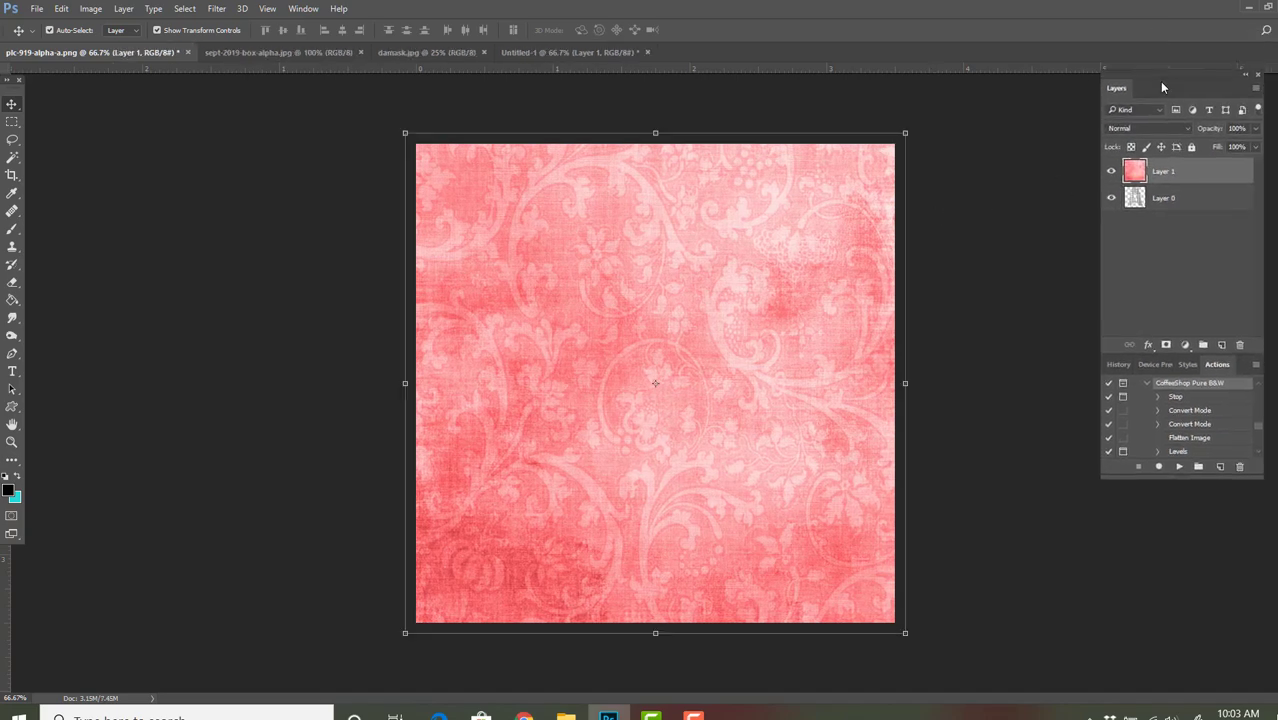
pyautogui.rightClick(1173, 185)
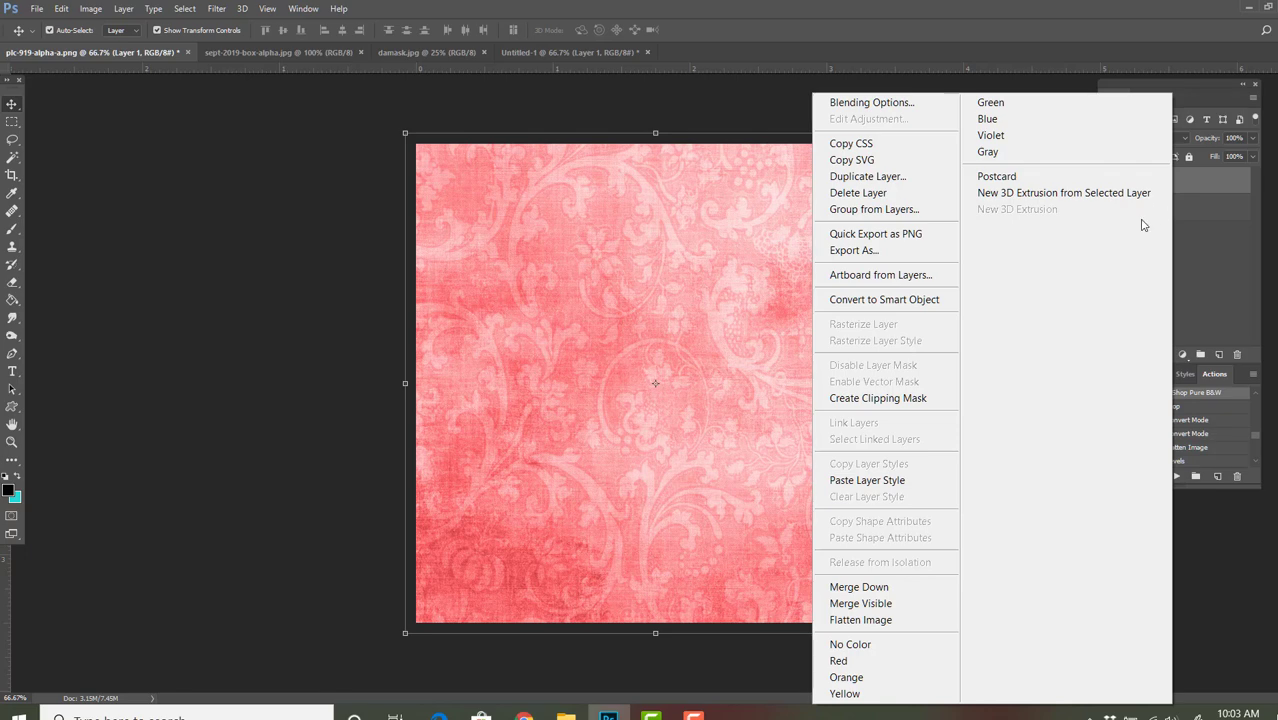
pyautogui.click(918, 400)
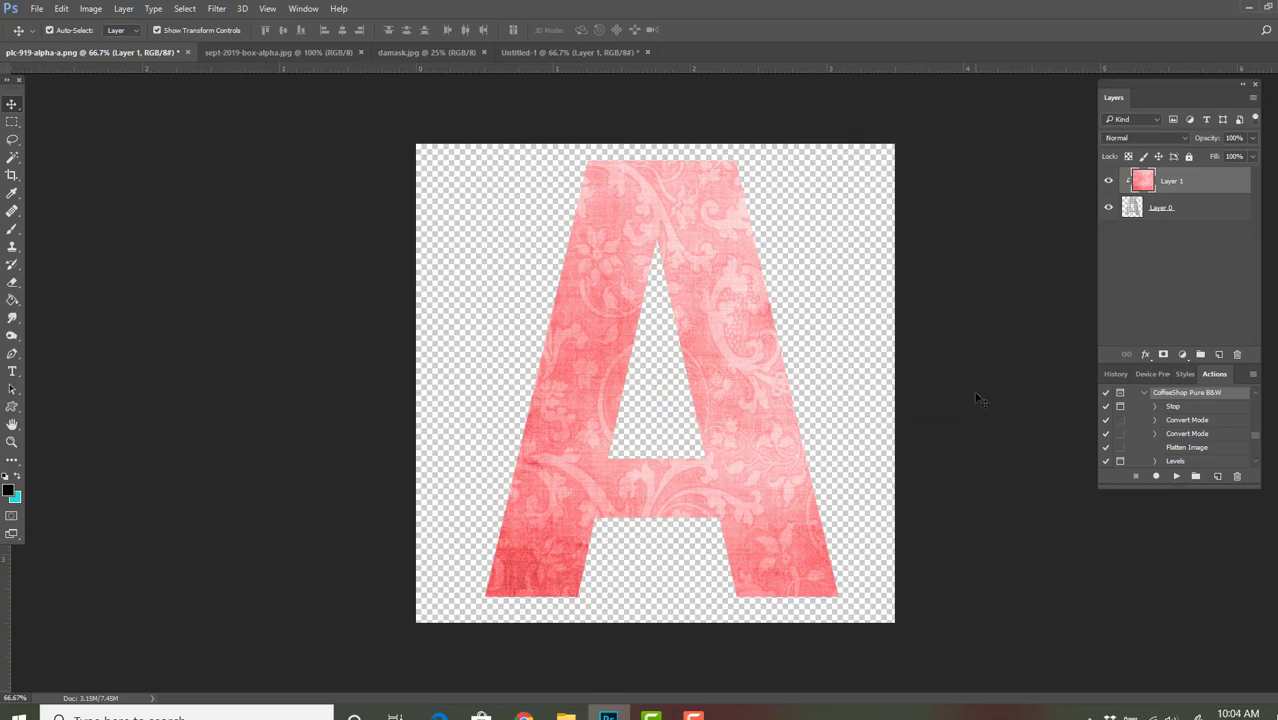
pyautogui.click(977, 398)
pyautogui.click(1212, 208)
pyautogui.click(1073, 302)
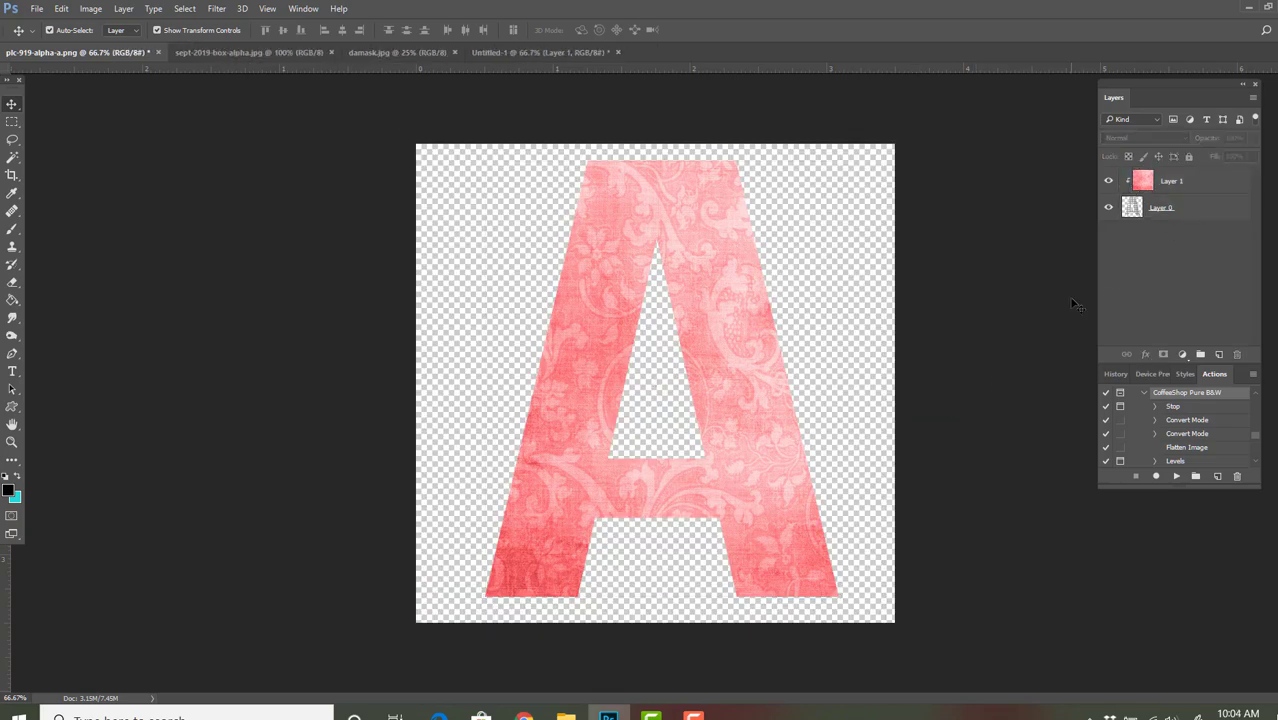
pyautogui.moveTo(907, 326); pyautogui.dragTo(807, 371)
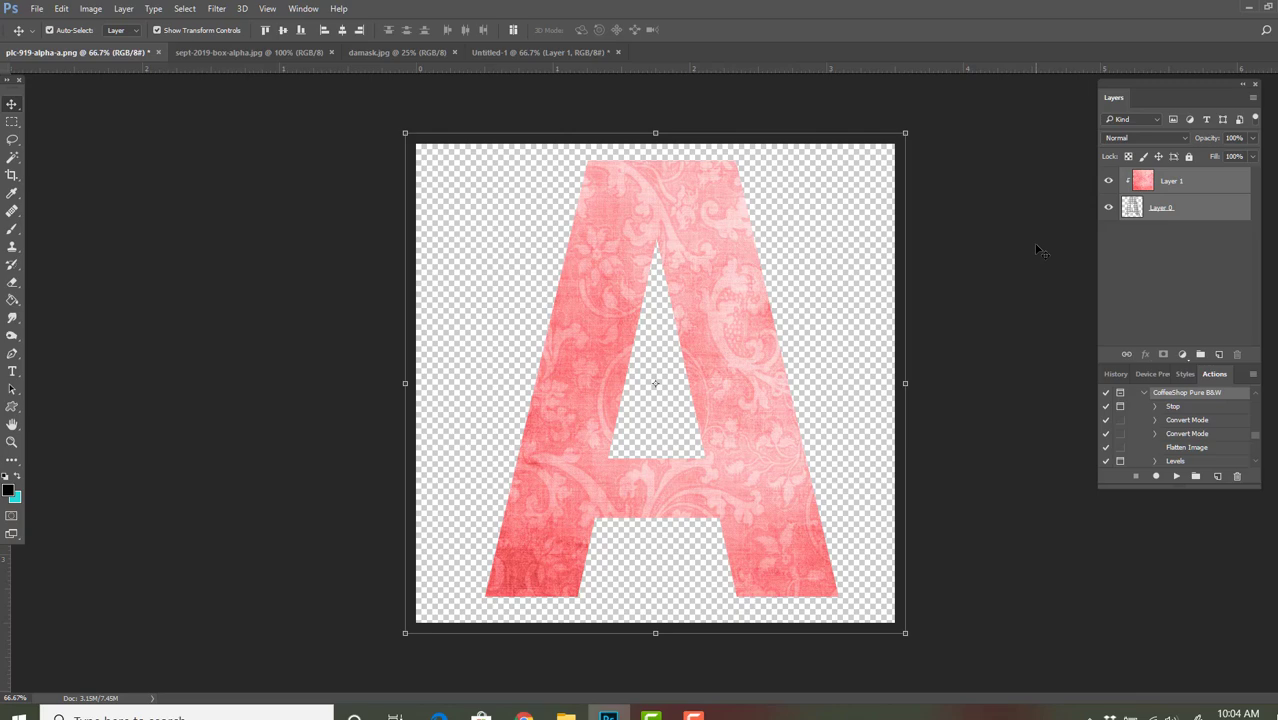
pyautogui.click(365, 292)
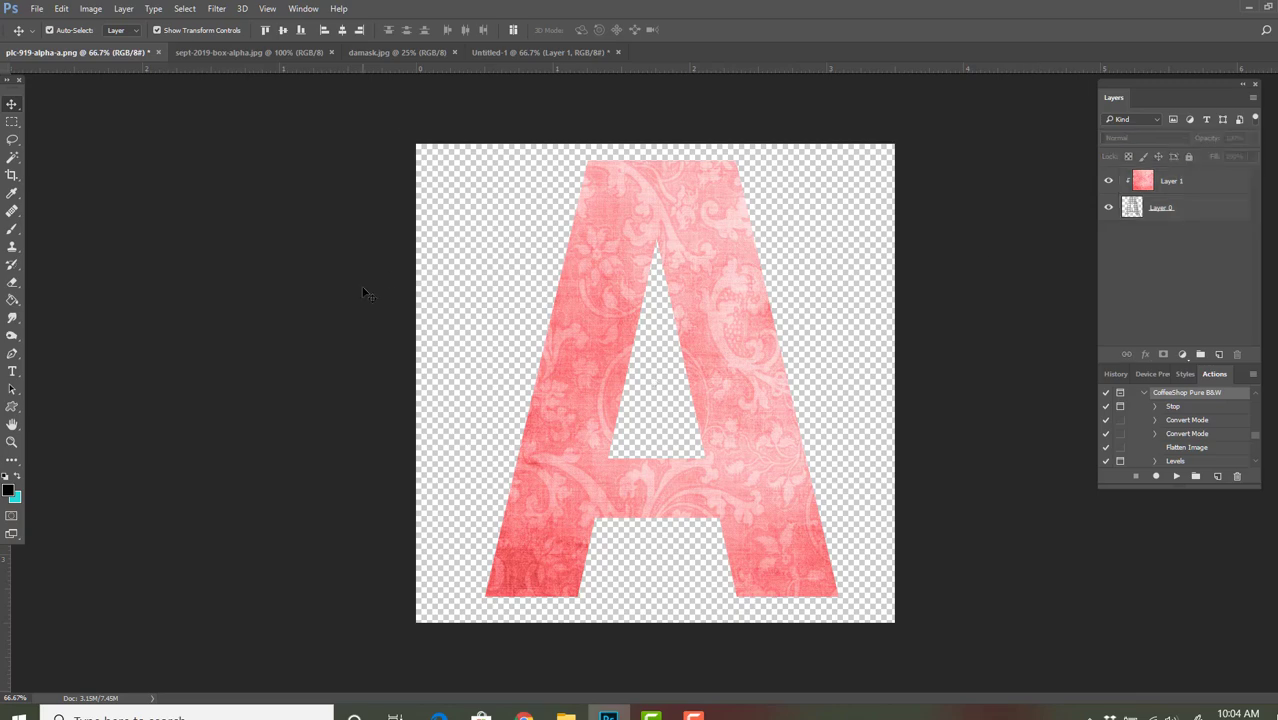